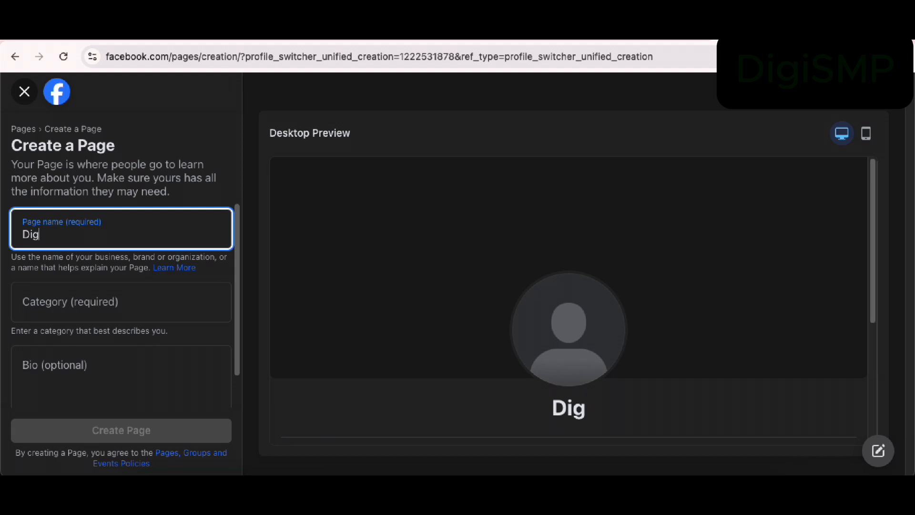
Name the page DigiZTE and set its category to Digital creator.
type("iZTE")
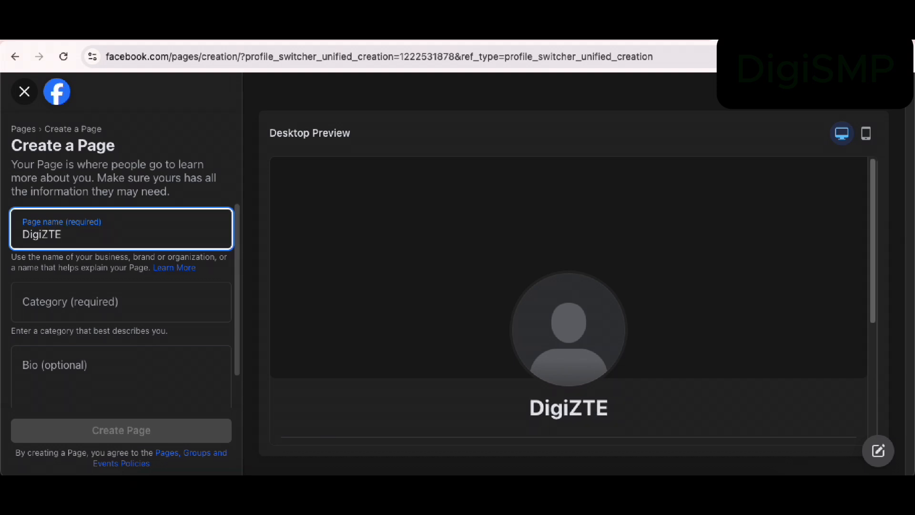
left_click(34, 305)
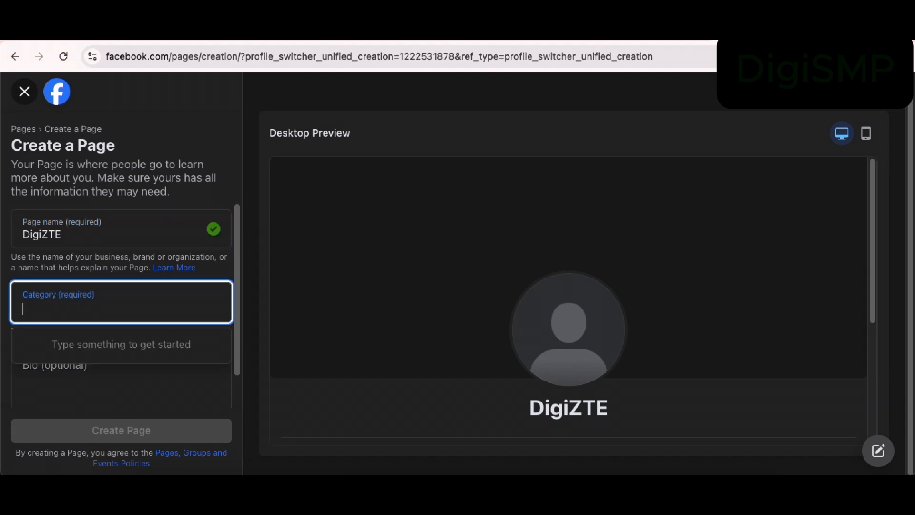
type("digi")
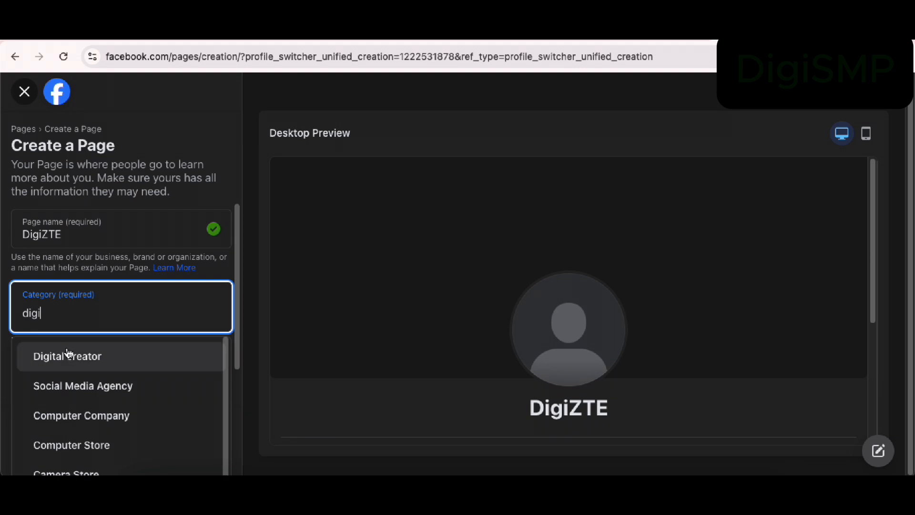
left_click(67, 355)
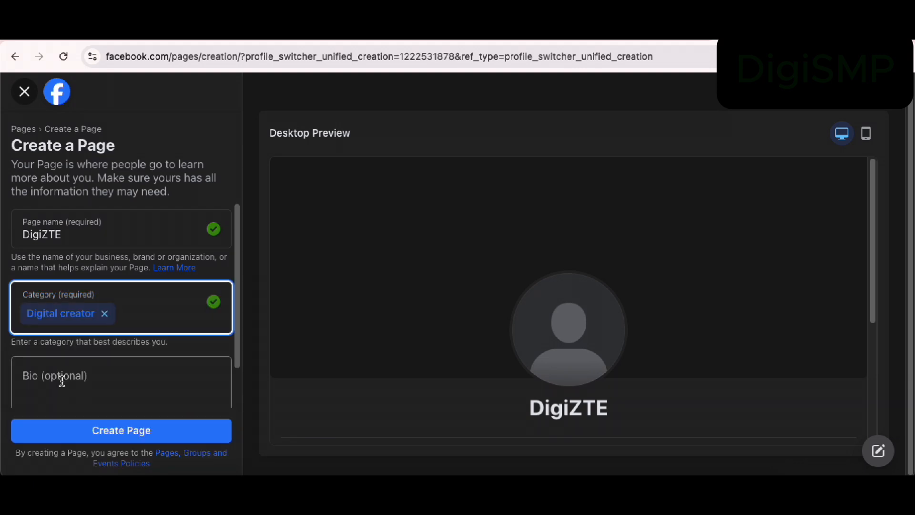
Add a bio running from "Welcome to Digizte – Your go-to platform" to "help you succeed." and try to create the page.
left_click(62, 380)
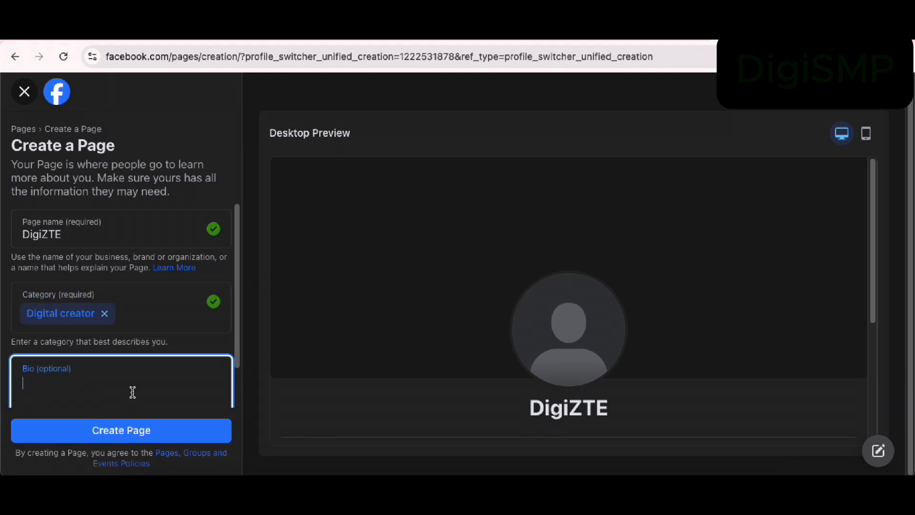
key("ctrl+v")
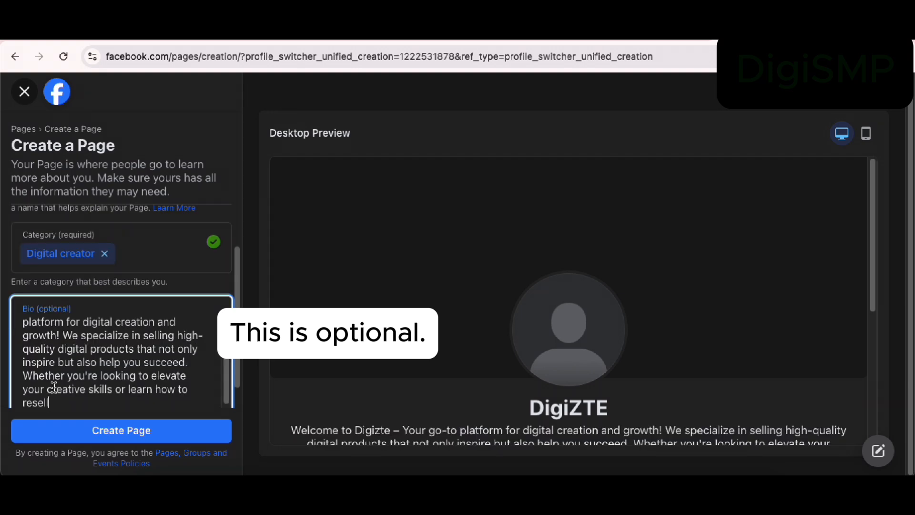
scroll(82, 356, "up", 1)
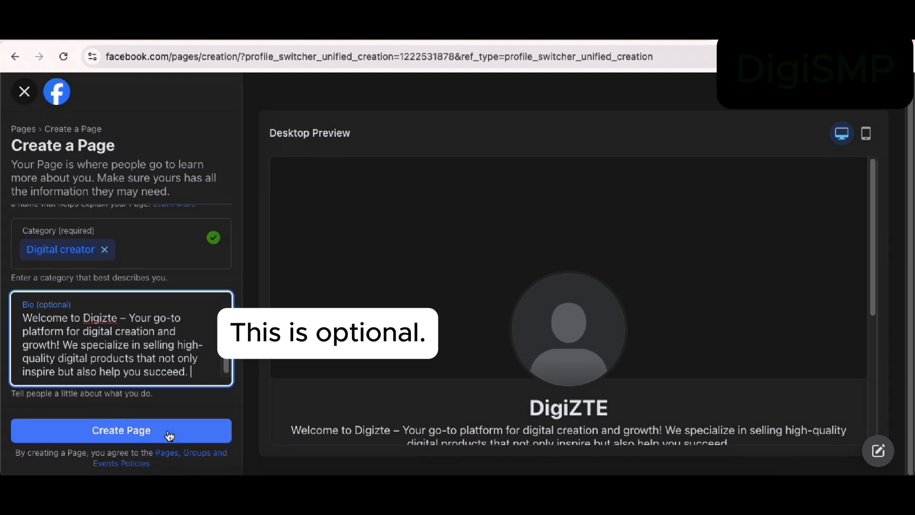
left_click(133, 439)
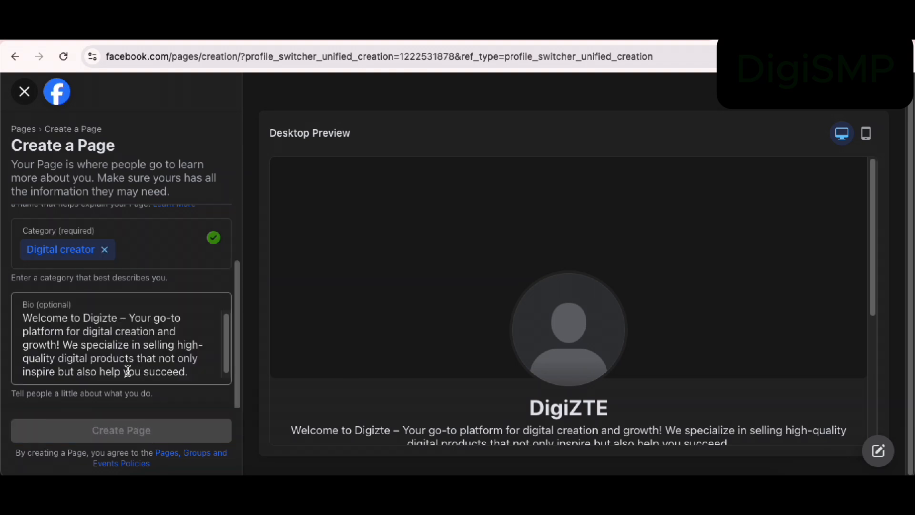
Change the page name to Digizte and create the page.
scroll(125, 370, "down", 1)
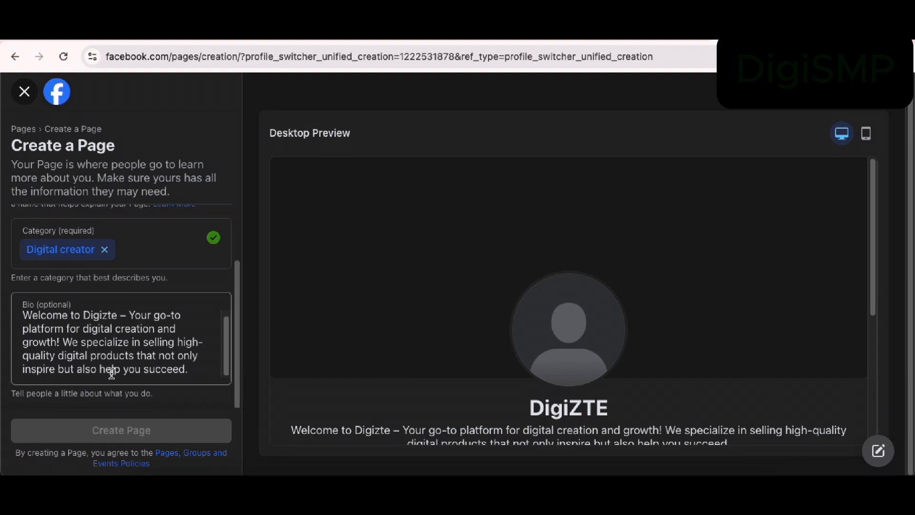
scroll(121, 373, "up", 3)
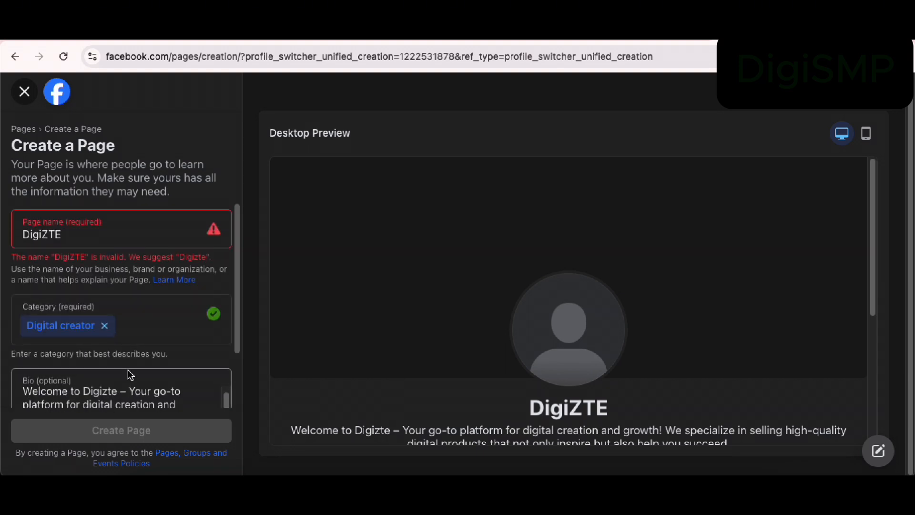
left_click(70, 232)
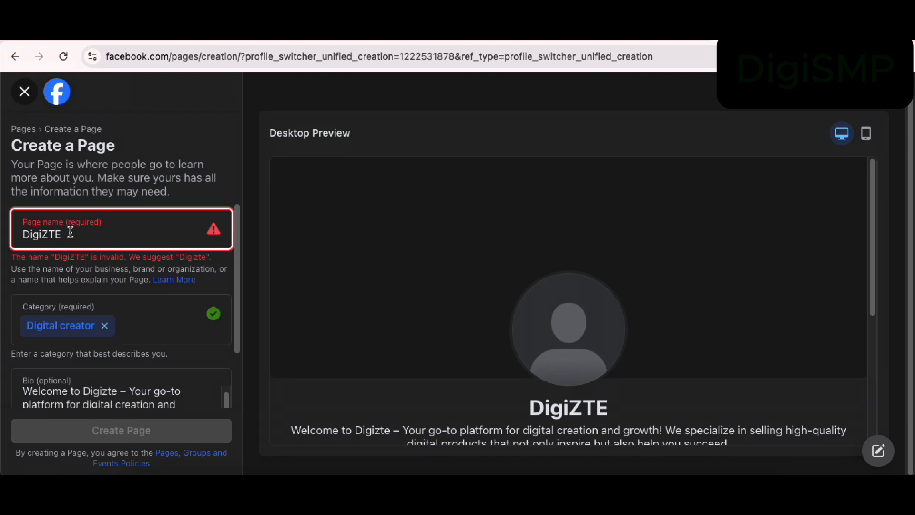
key("BackSpace")
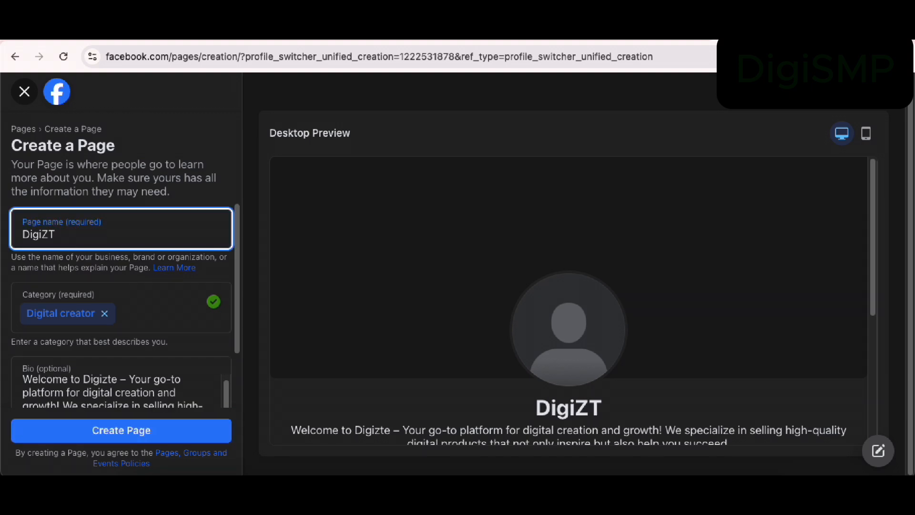
key("BackSpace")
key("BackSpace")
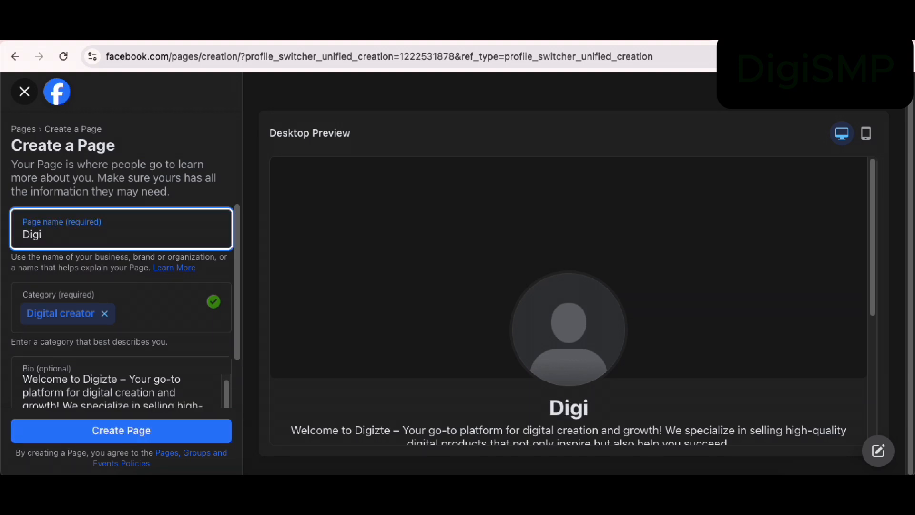
type("zte")
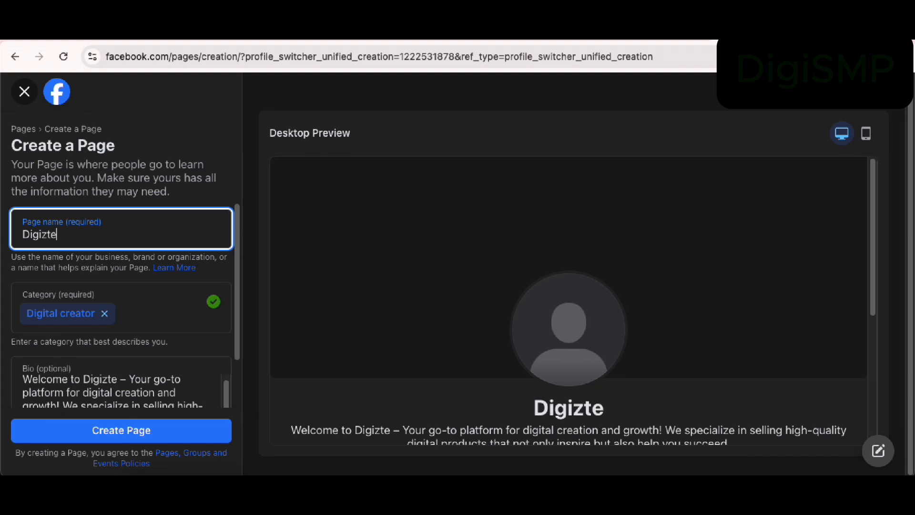
left_click(111, 430)
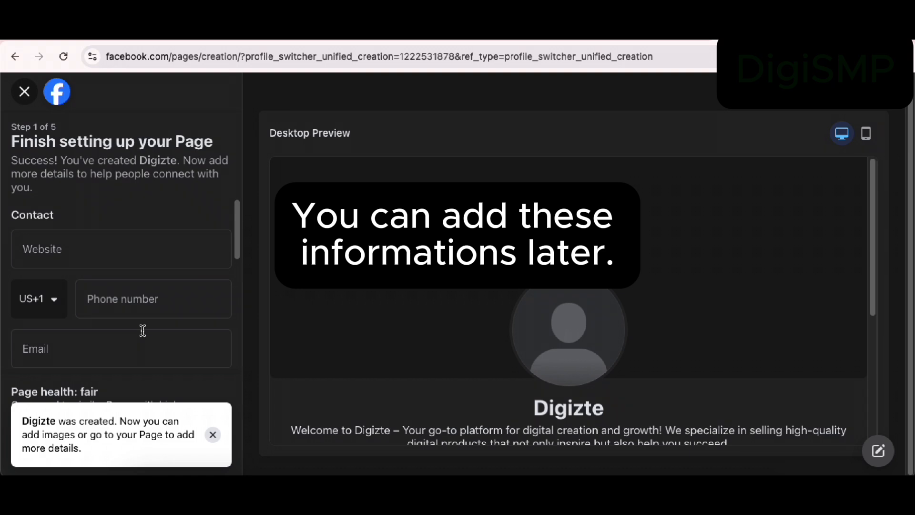
Set the page's hours to Always open, leave the contact details empty and continue to the page customization.
scroll(160, 340, "down", 5)
scroll(159, 342, "down", 5)
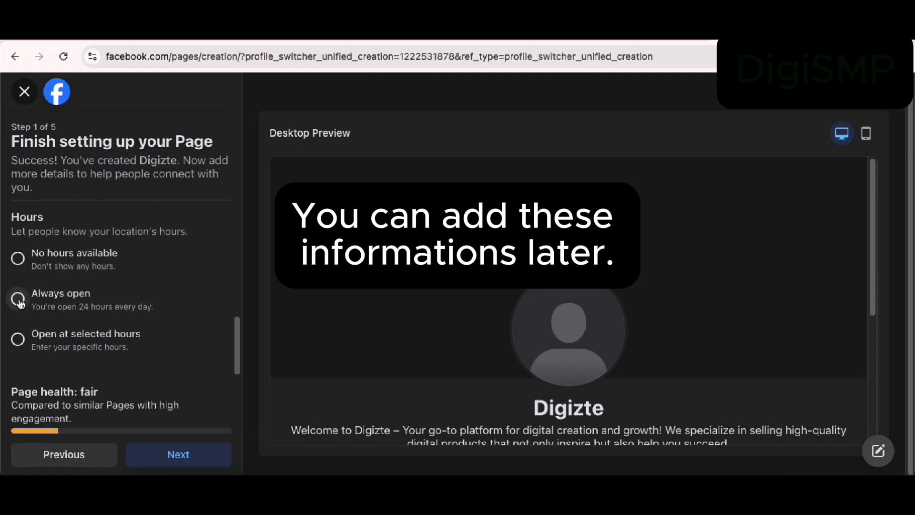
left_click(20, 302)
scroll(114, 305, "up", 3)
scroll(116, 300, "down", 3)
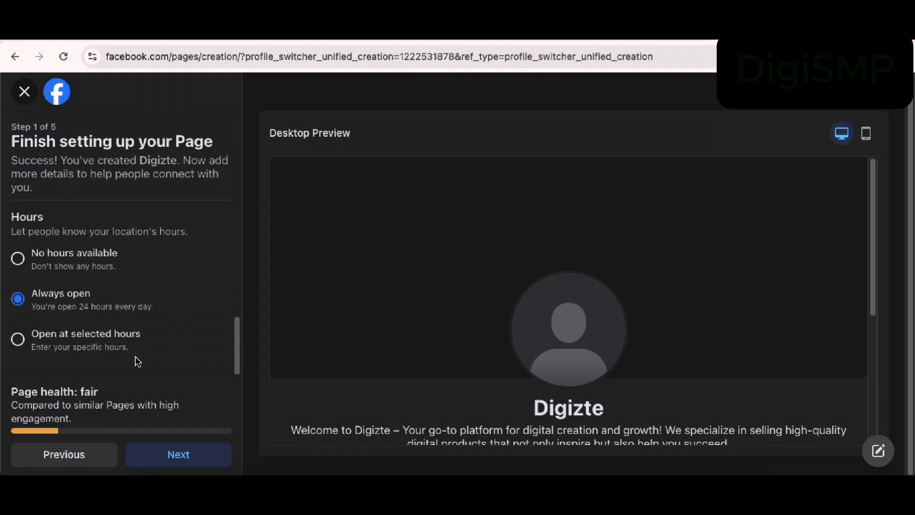
left_click(180, 454)
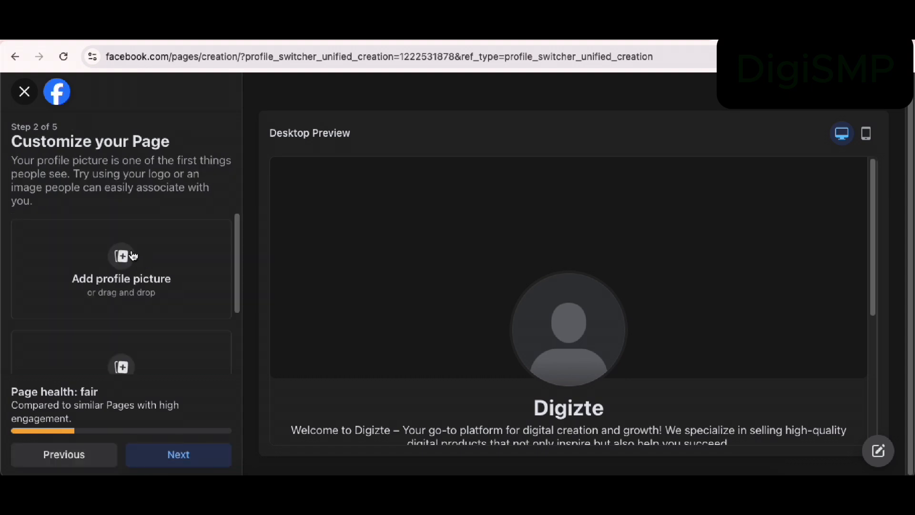
Upload the Digital ZTE brain logo as profile picture and DigiZTE.png as cover photo, and continue the setup.
left_click(128, 258)
left_click(841, 455)
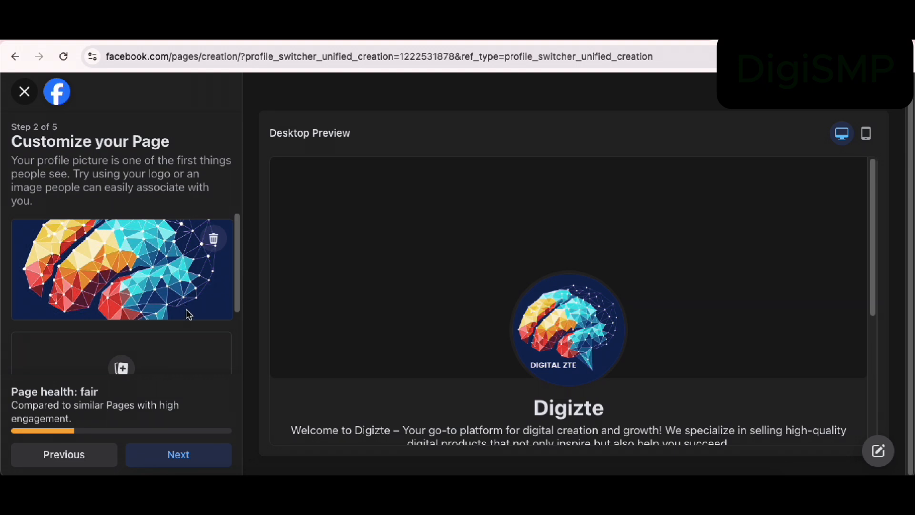
left_click(143, 365)
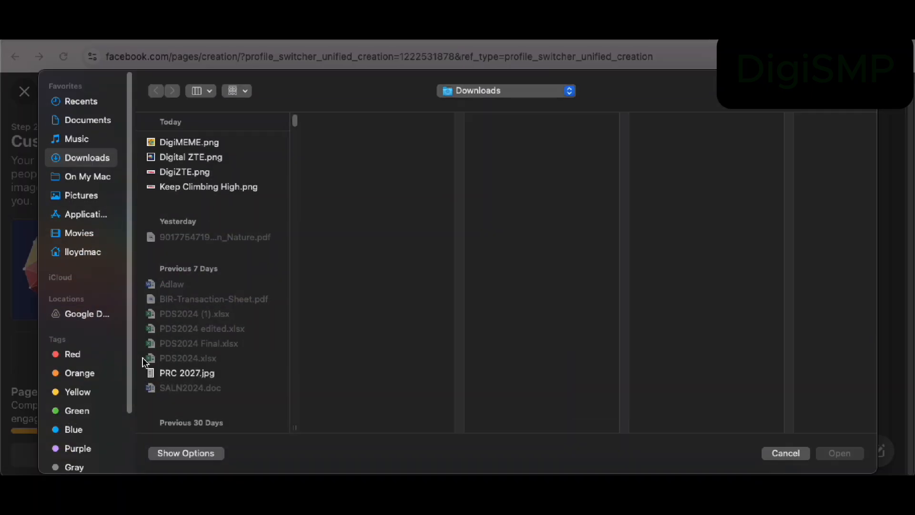
left_click(177, 172)
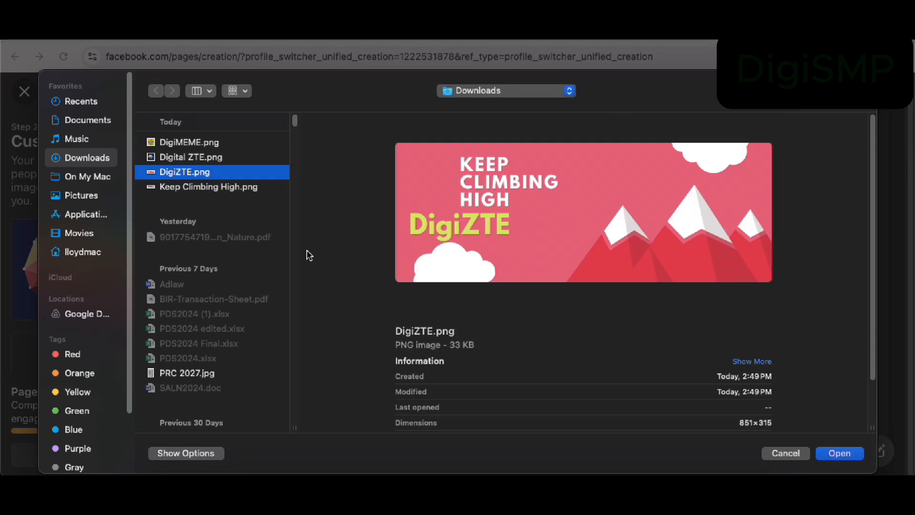
left_click(841, 461)
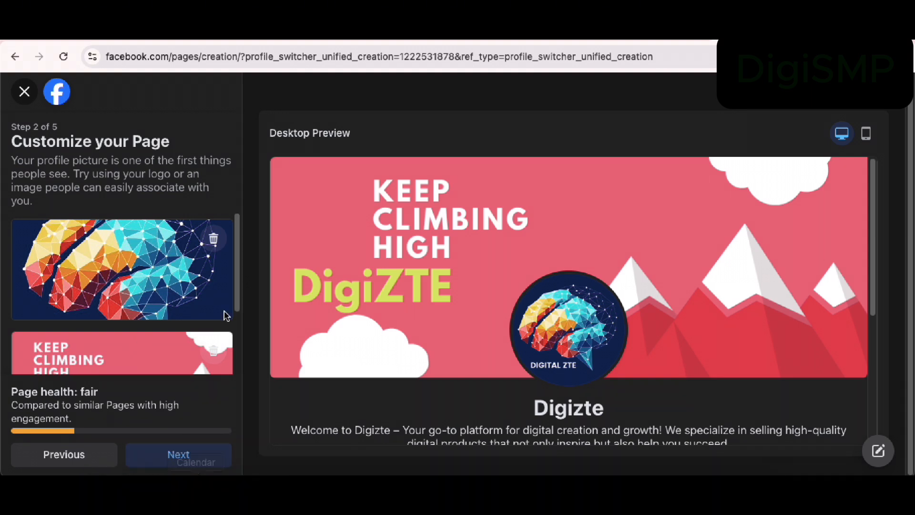
left_click(200, 453)
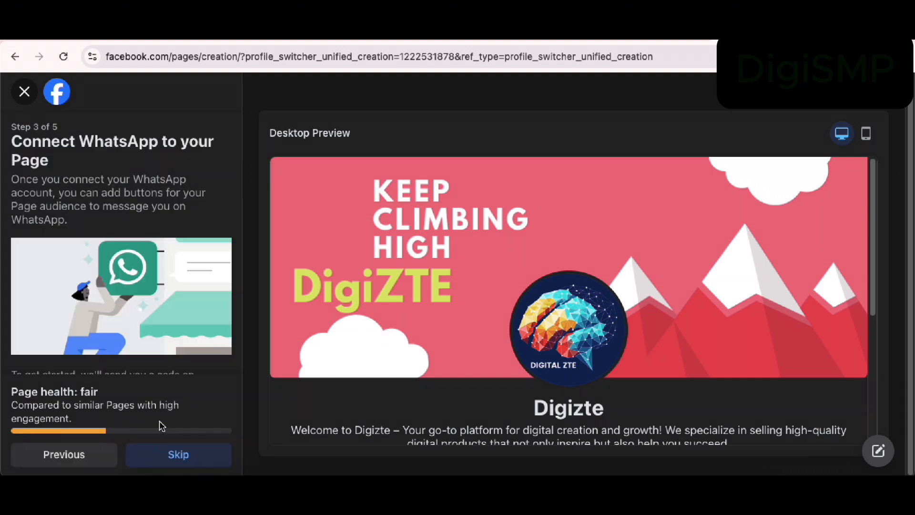
Skip connecting WhatsApp and the fourth setup stage, keep the default notification options and finish the page setup.
scroll(174, 324, "down", 3)
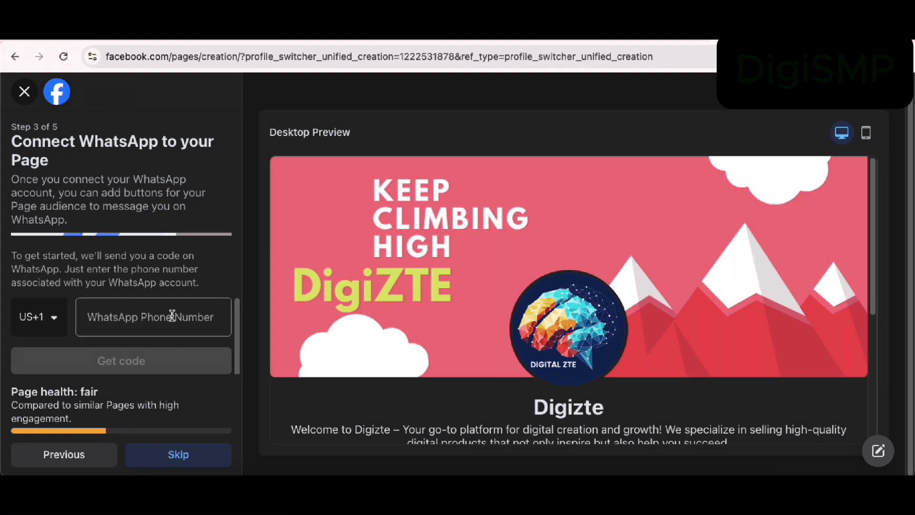
scroll(172, 343, "up", 3)
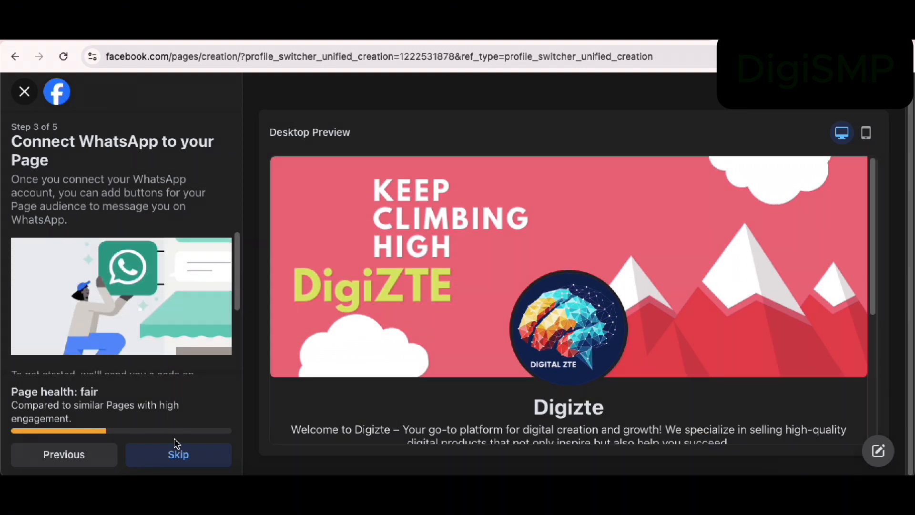
left_click(204, 455)
left_click(204, 456)
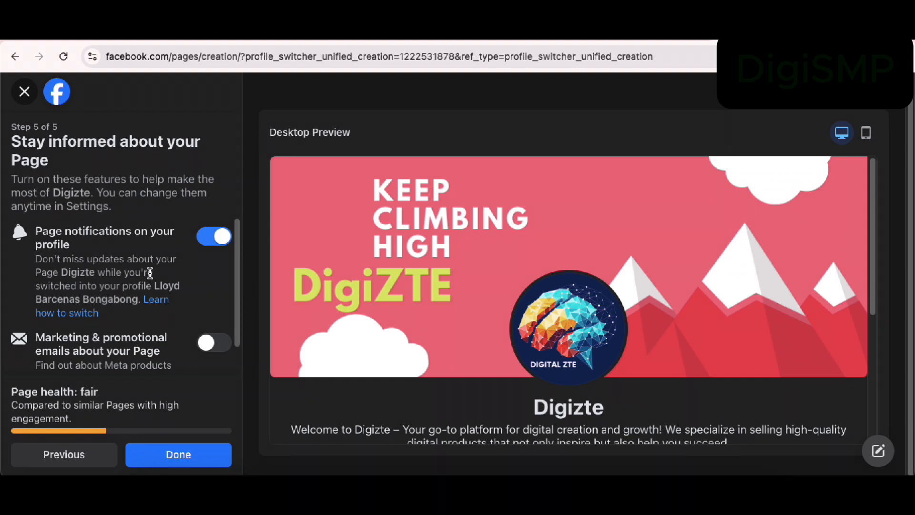
scroll(155, 366, "down", 1)
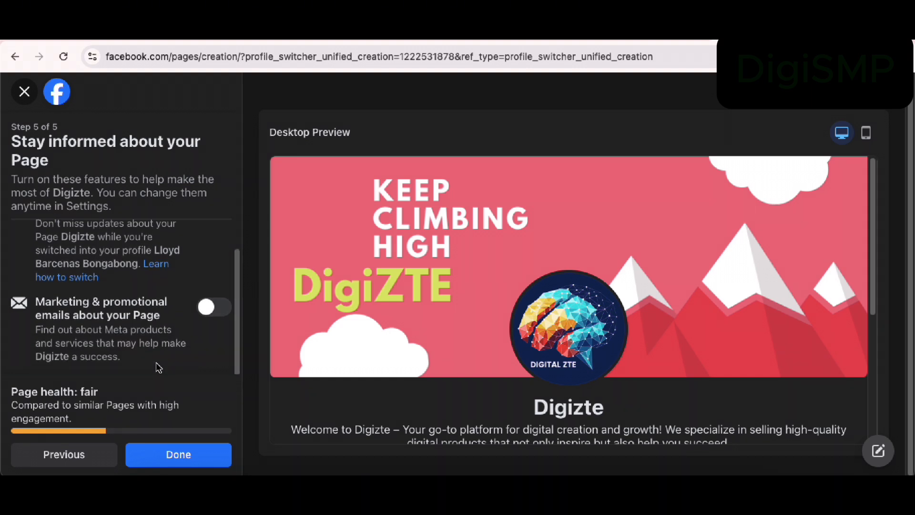
left_click(186, 454)
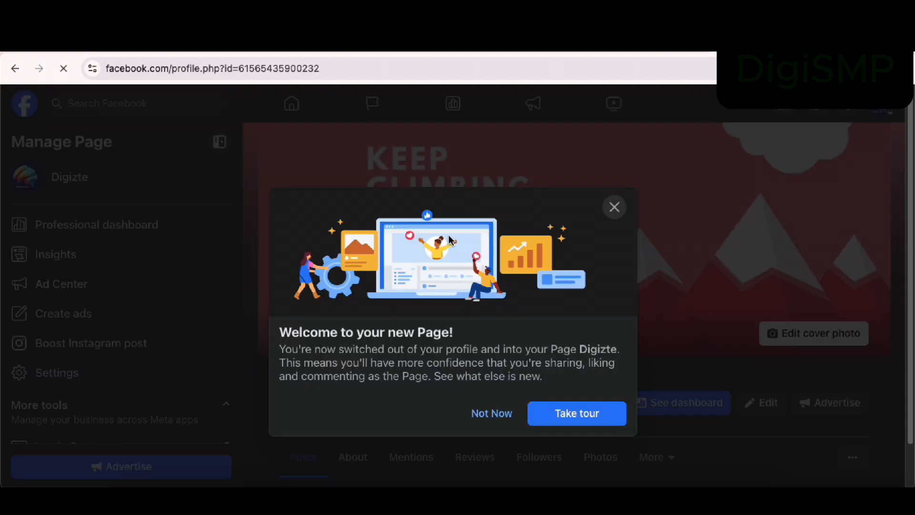
Take the new page's welcome tour to its end and look over the page's header, page health and posts sections.
left_click(543, 416)
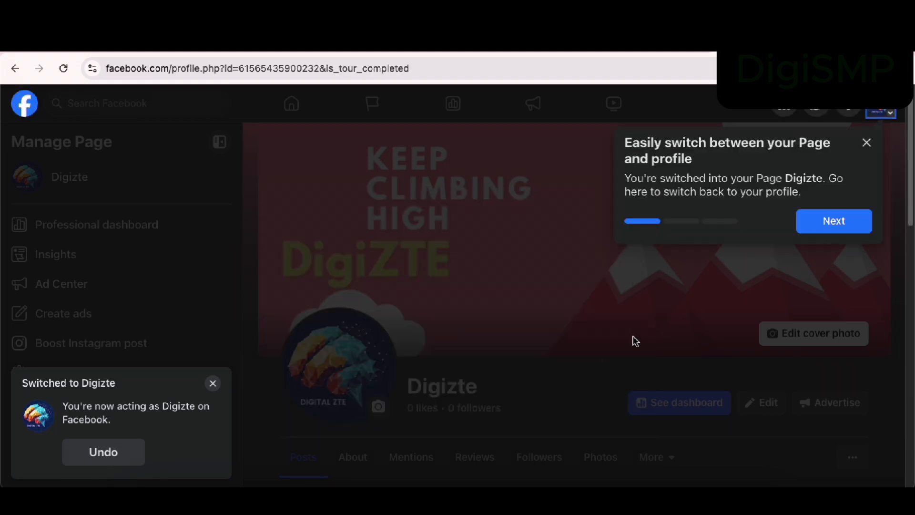
left_click(828, 231)
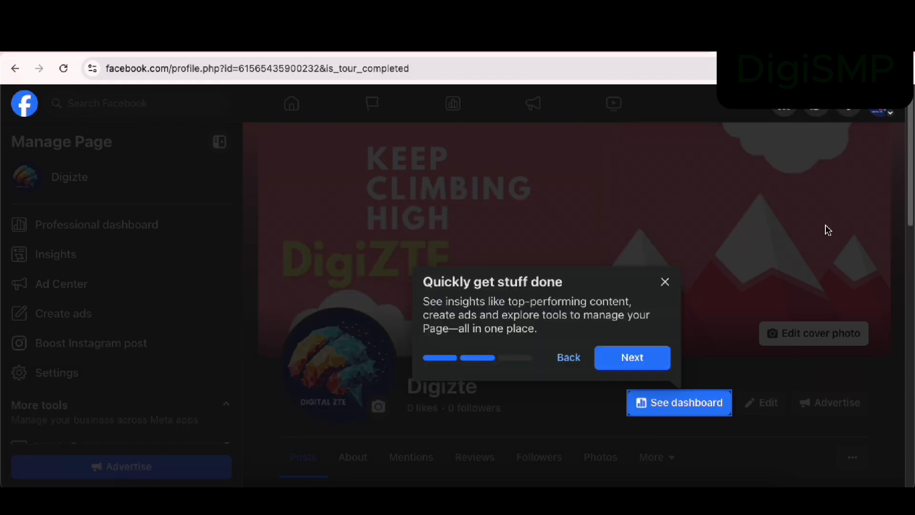
left_click(650, 366)
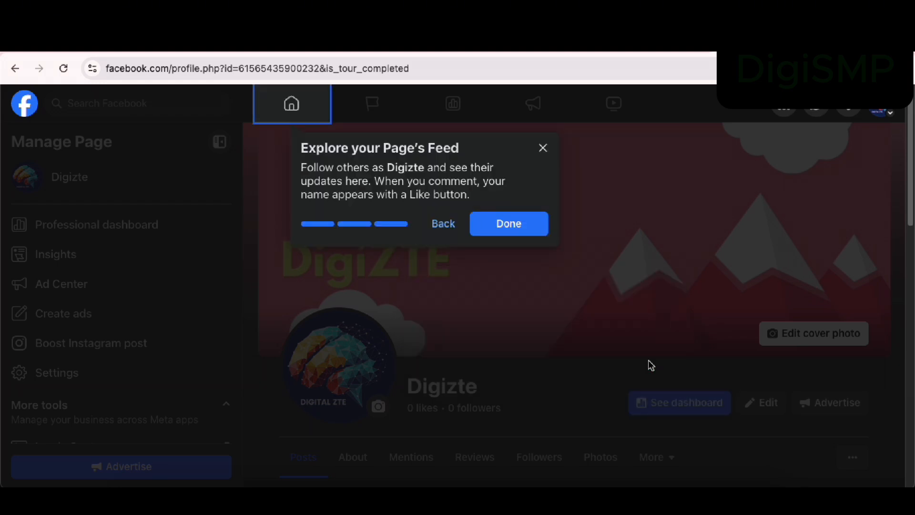
left_click(511, 224)
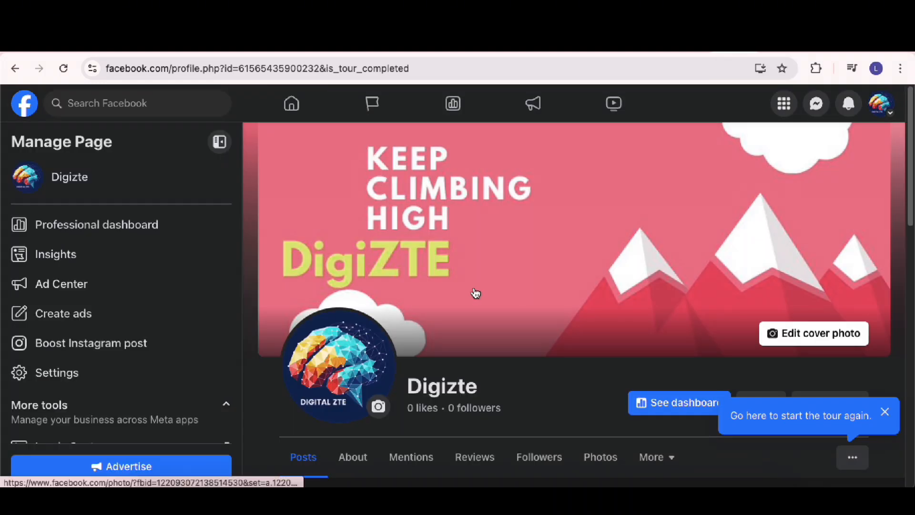
scroll(476, 290, "down", 4)
scroll(483, 281, "up", 4)
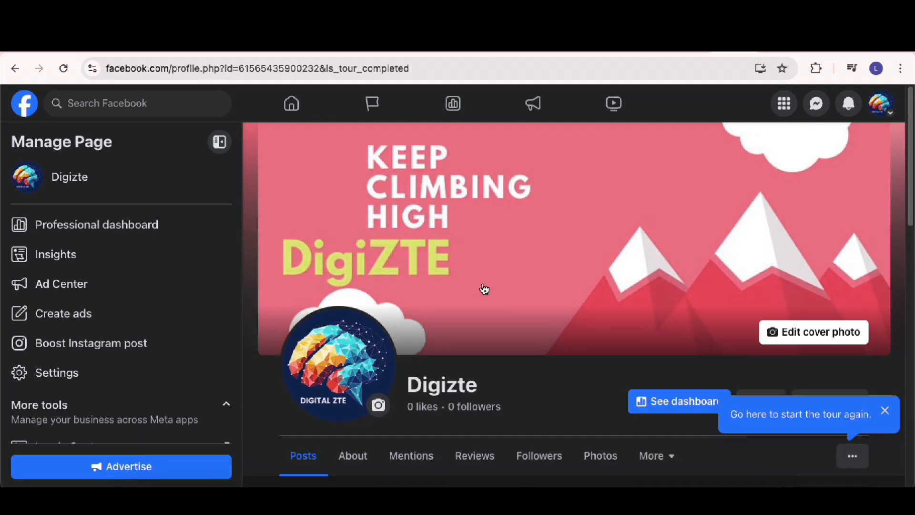
scroll(483, 288, "down", 4)
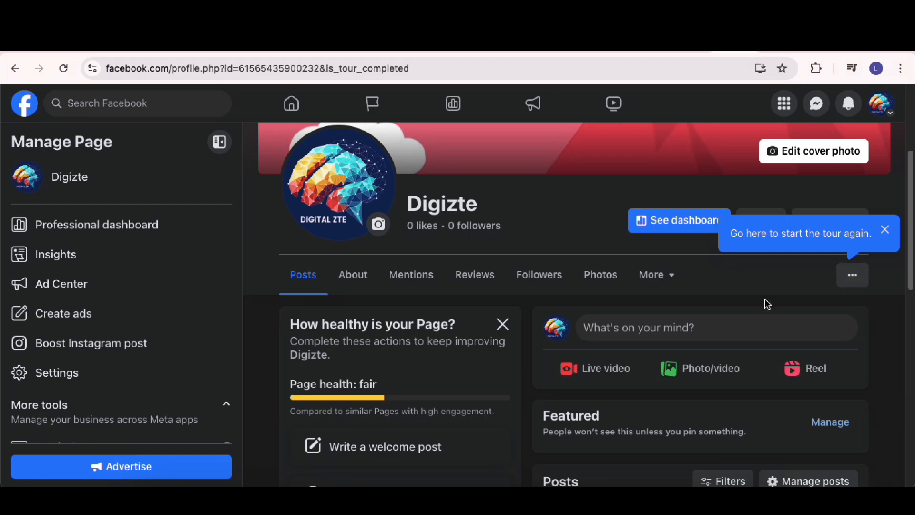
scroll(547, 365, "down", 3)
scroll(549, 364, "down", 3)
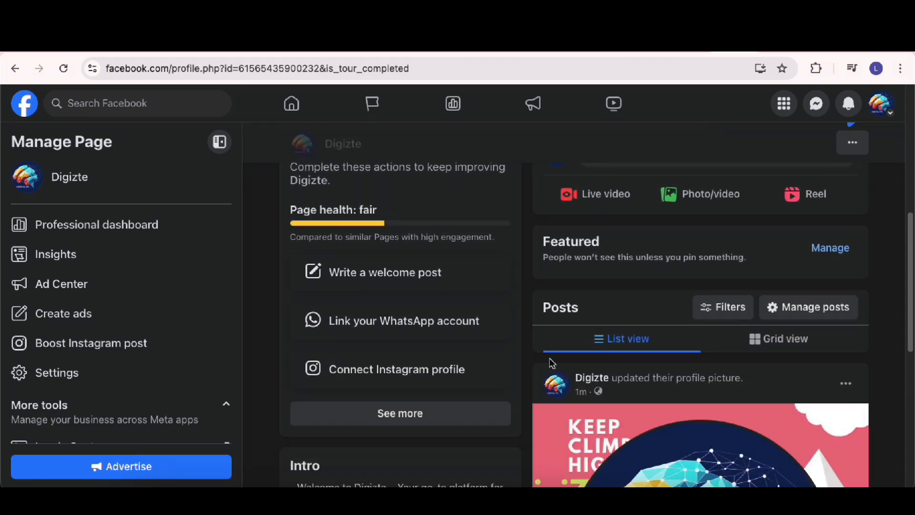
Open the Digizte page's settings and bring up the general name and username settings from Page setup.
scroll(549, 363, "up", 10)
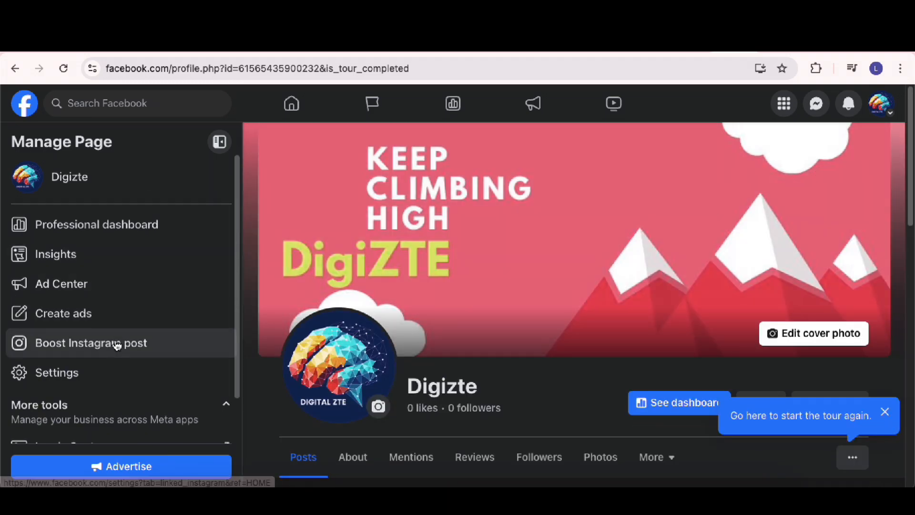
scroll(118, 343, "down", 2)
left_click(57, 326)
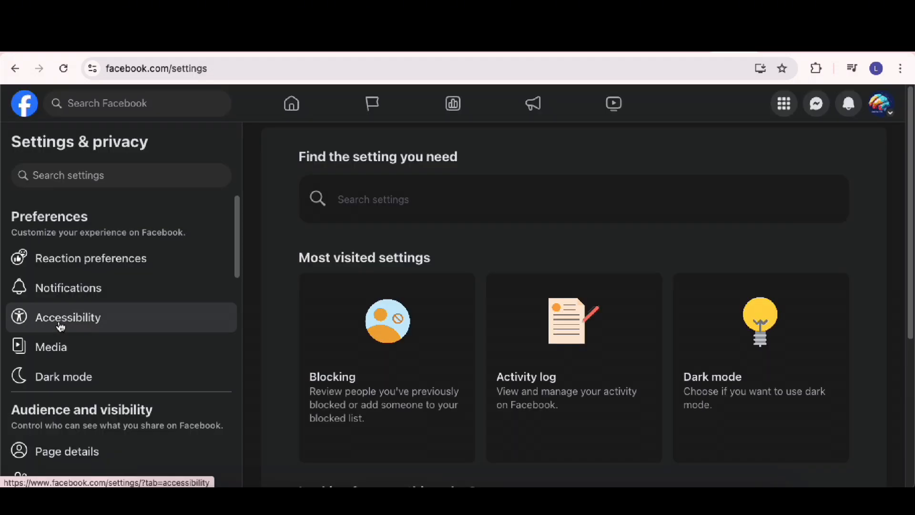
scroll(71, 328, "down", 5)
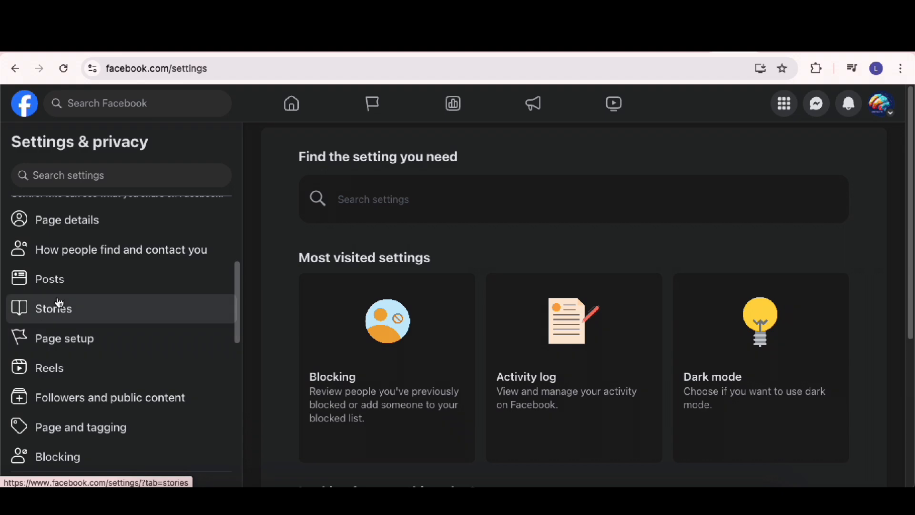
left_click(70, 343)
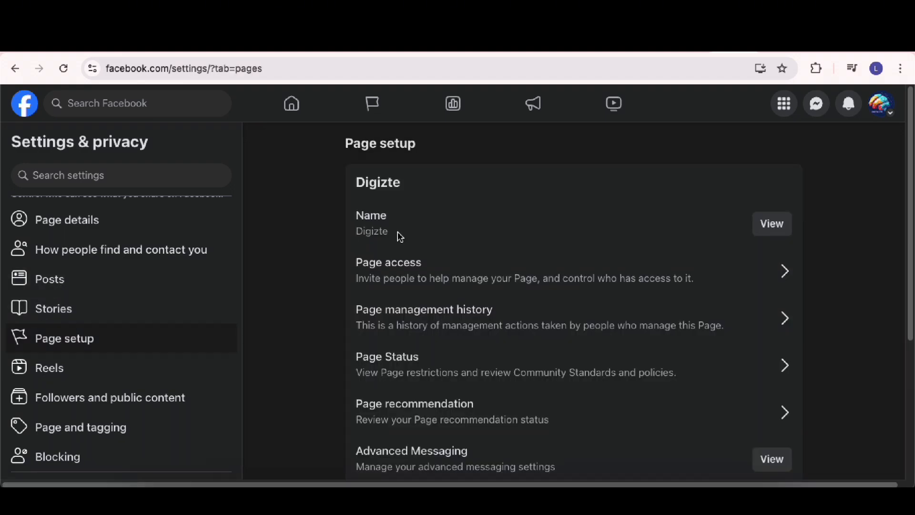
left_click(765, 230)
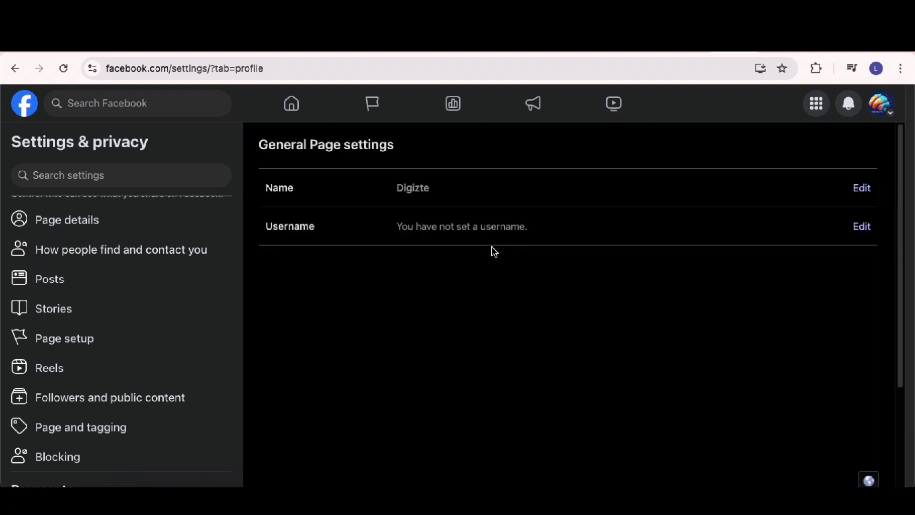
Enter digizte as the page's username and submit the change.
left_click(431, 227)
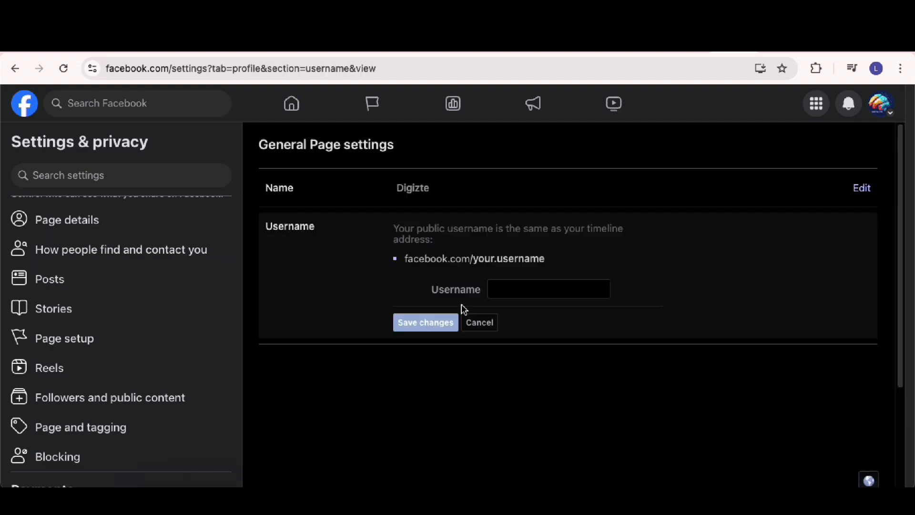
left_click(518, 287)
type("d")
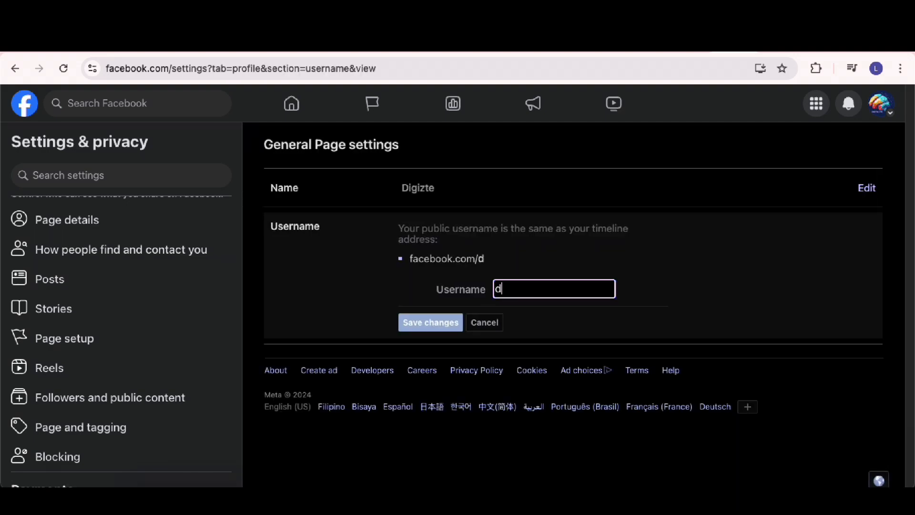
type("igizte")
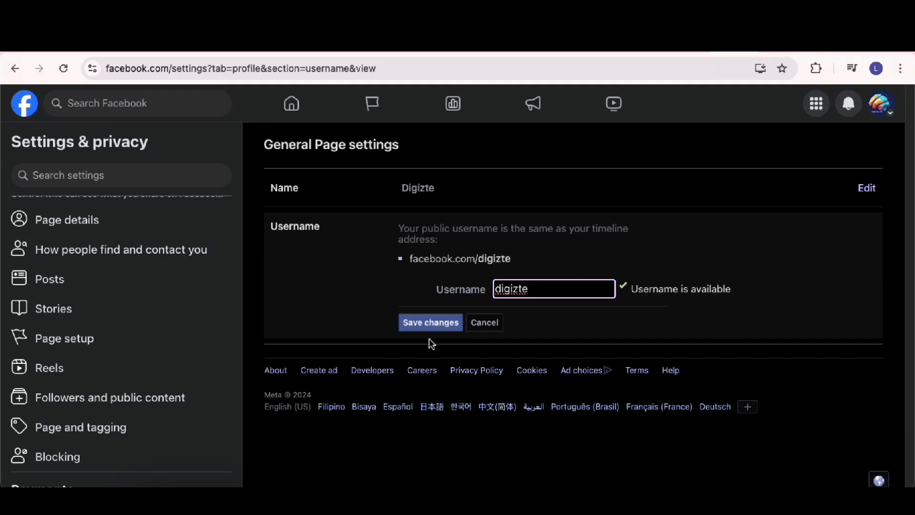
left_click(434, 327)
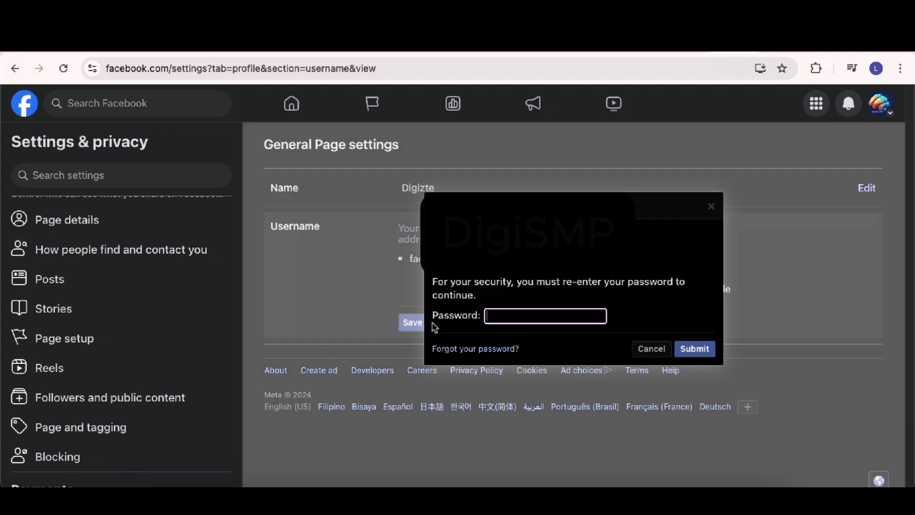
Authorize the username change with the account password, and save the same username again.
left_click(523, 319)
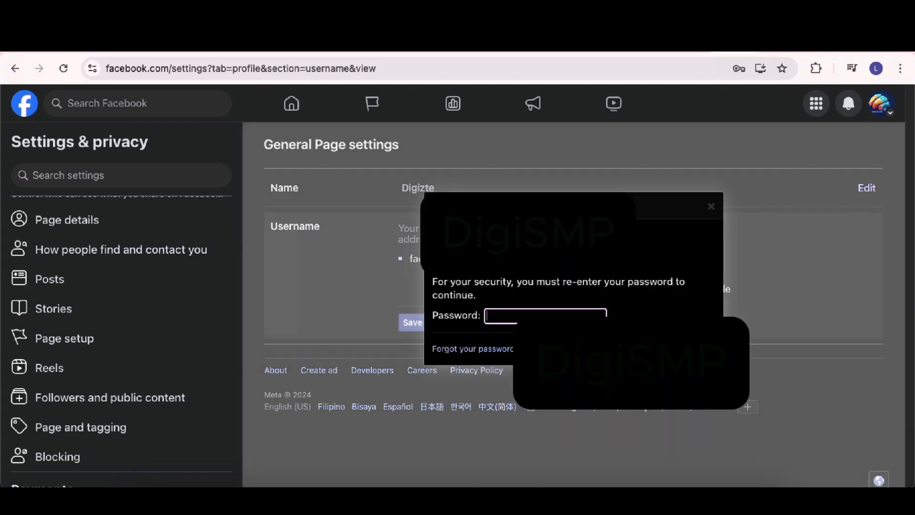
left_click(572, 346)
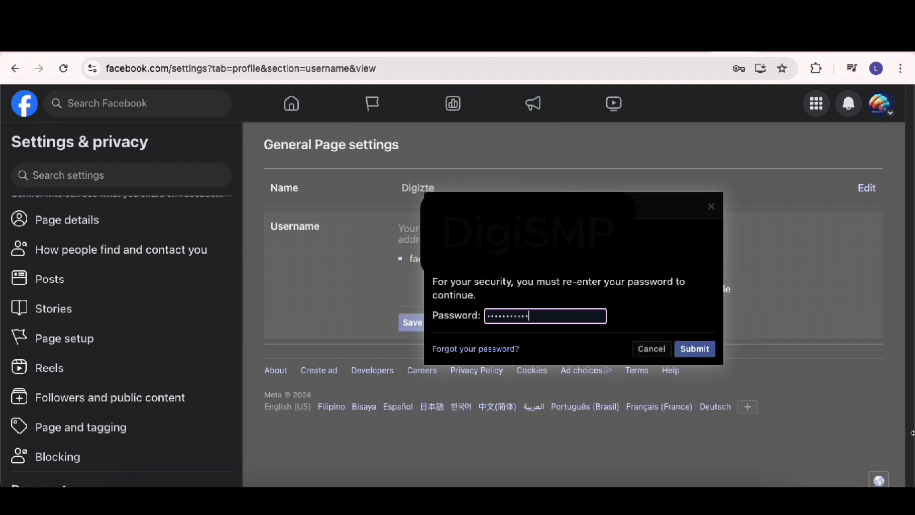
left_click(696, 352)
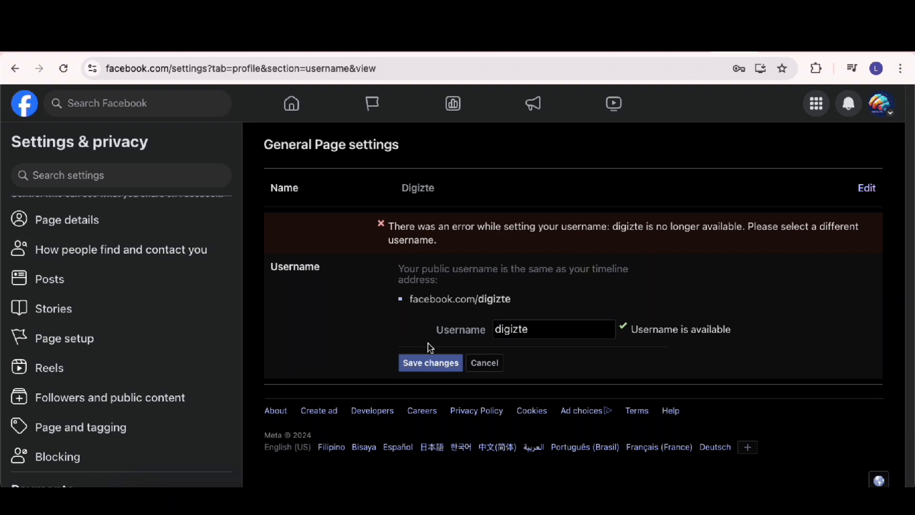
left_click(536, 333)
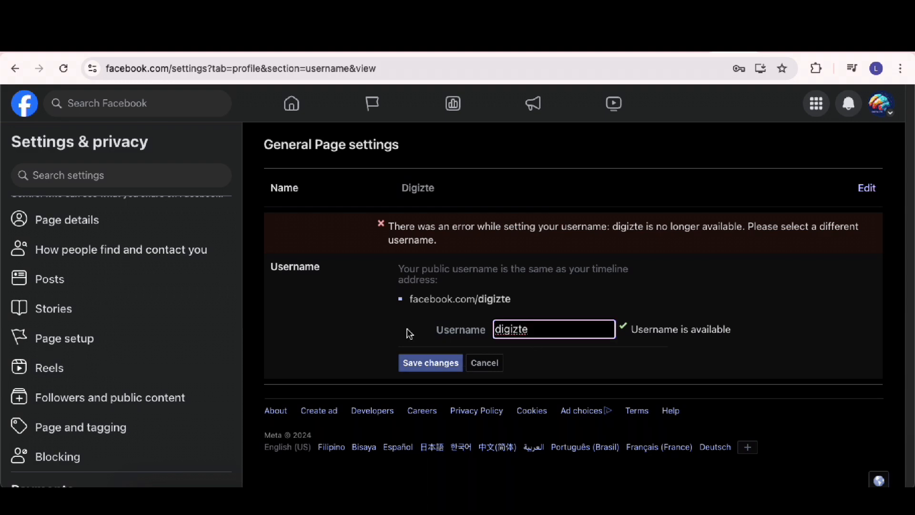
left_click(425, 365)
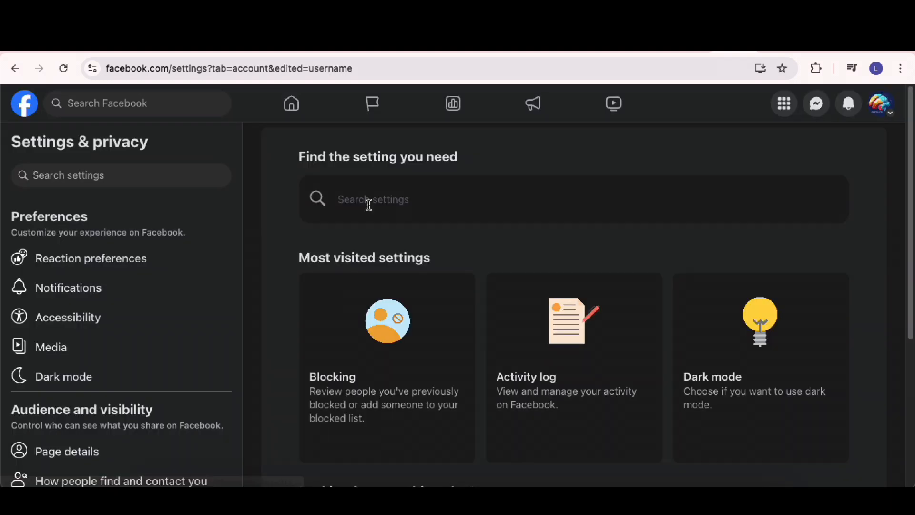
Open the page details, highlight the page's web address up to the username, and look over the About page.
scroll(87, 430, "down", 1)
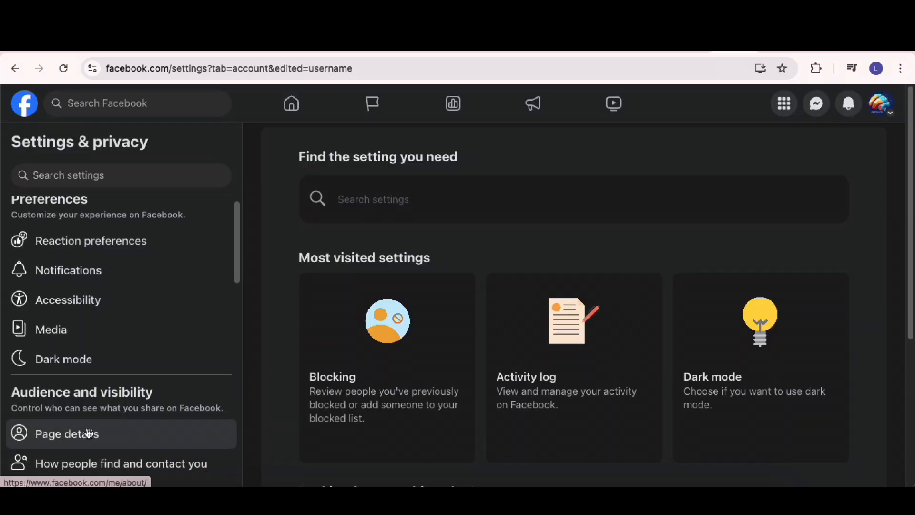
left_click(79, 442)
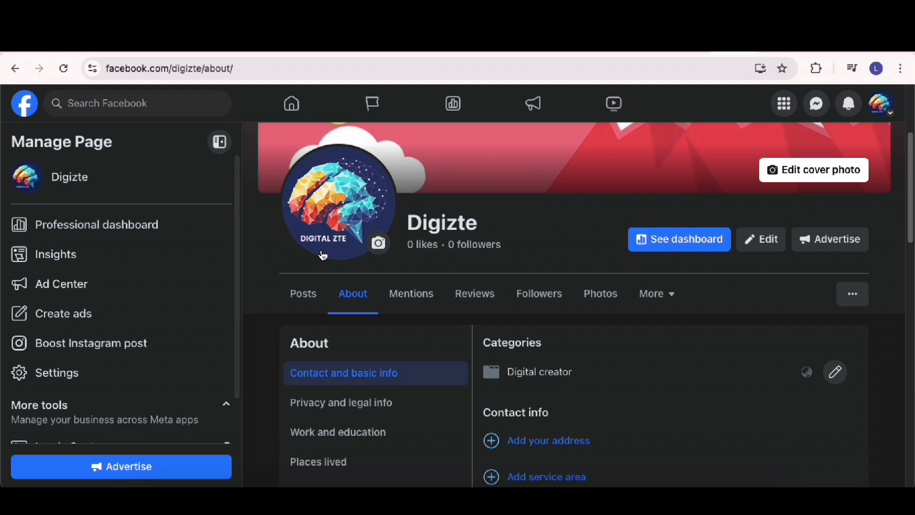
scroll(322, 257, "up", 3)
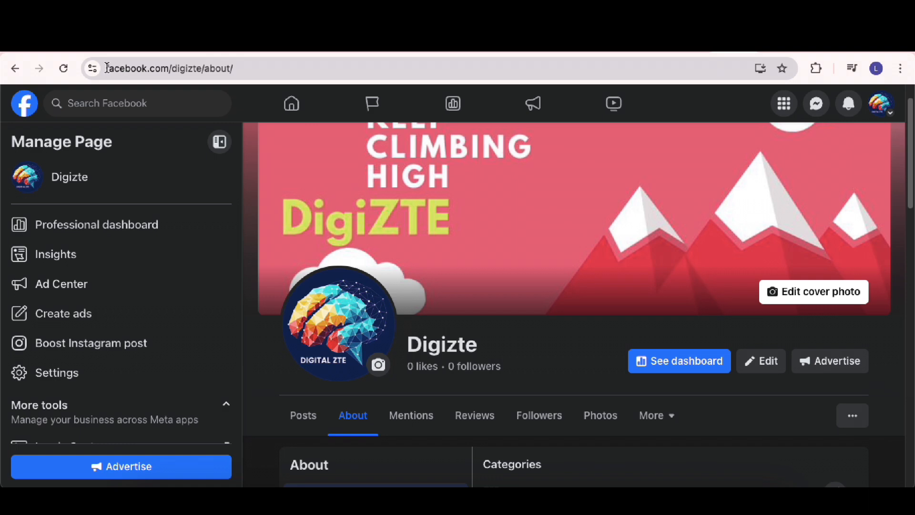
left_click_drag(107, 68, 200, 61)
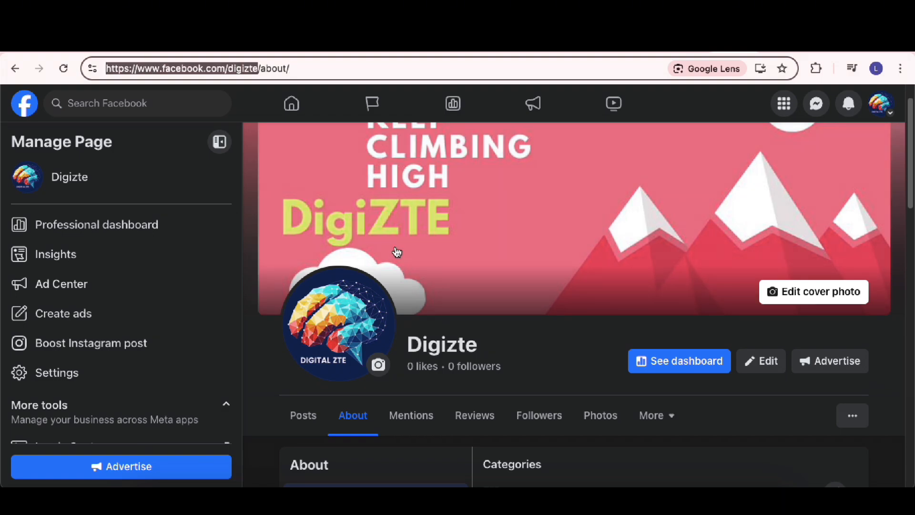
scroll(486, 261, "down", 3)
scroll(486, 262, "up", 4)
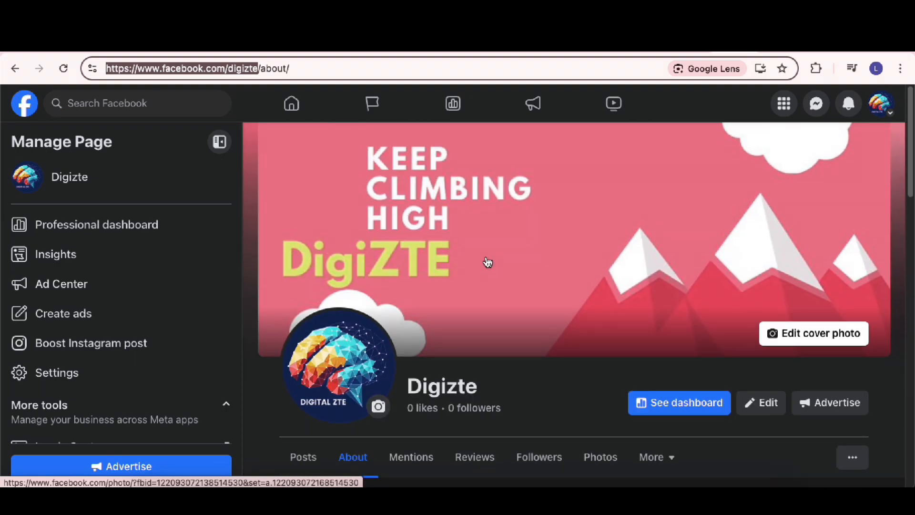
scroll(489, 261, "down", 5)
scroll(491, 255, "up", 5)
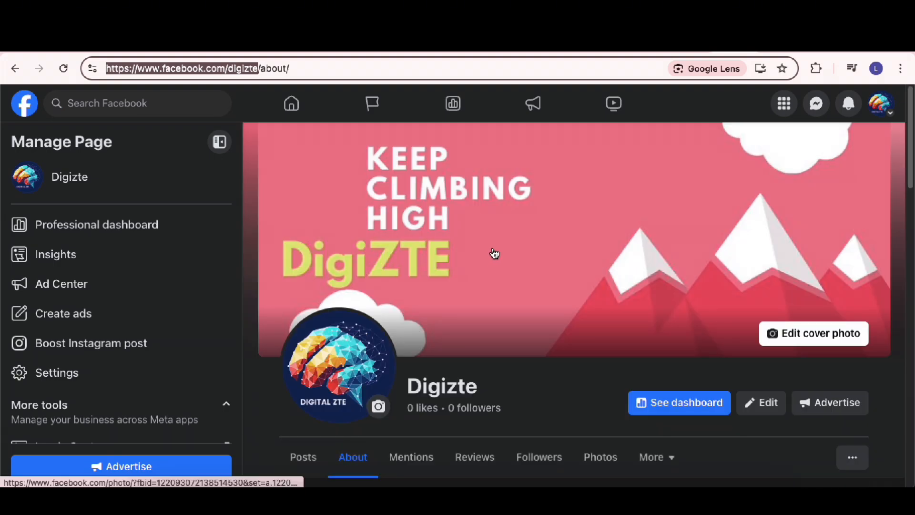